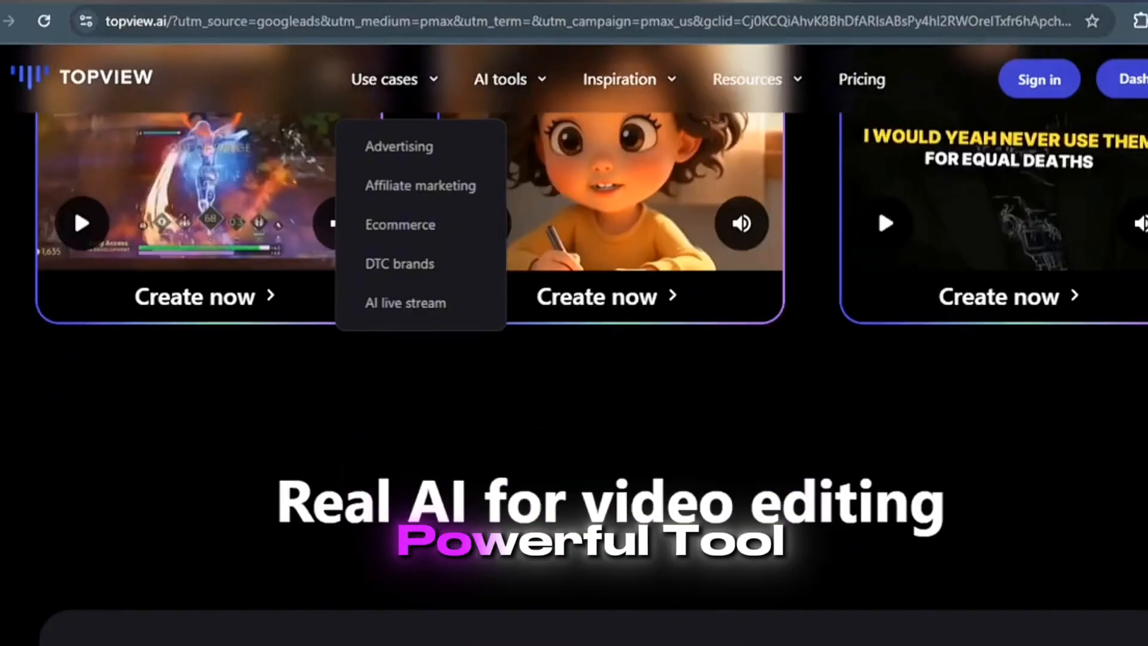
# Step: Open the Topview account sign-up form from the login dialog, select its email address field and submit the form
pyautogui.scroll(10, 574, 359)
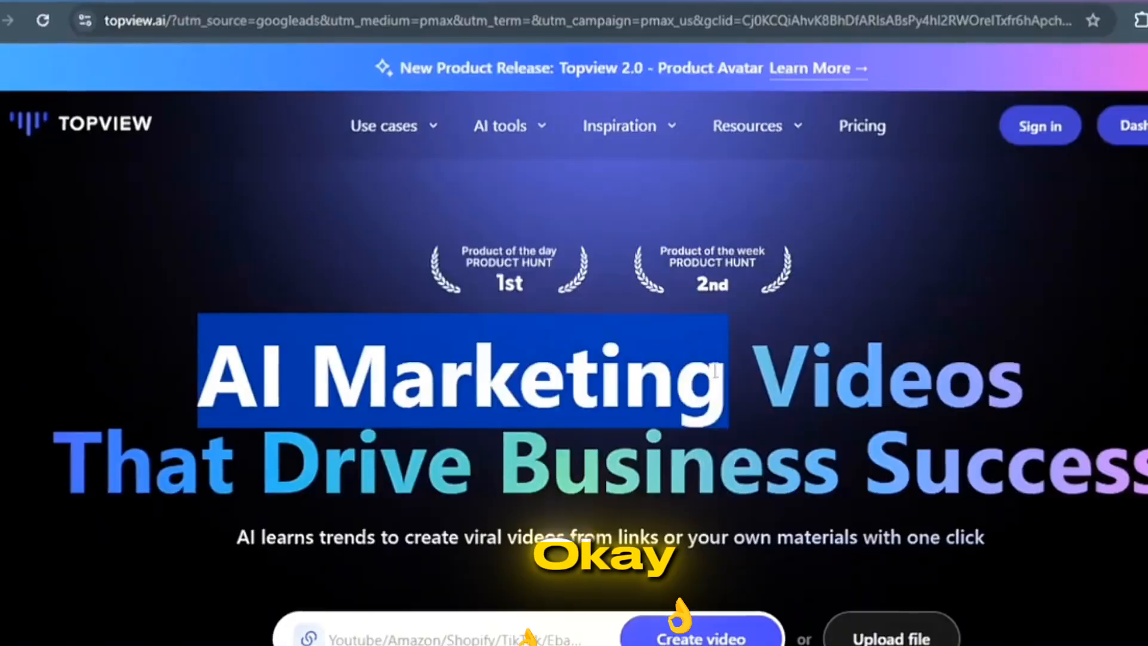
pyautogui.moveTo(725, 367); pyautogui.dragTo(879, 368)
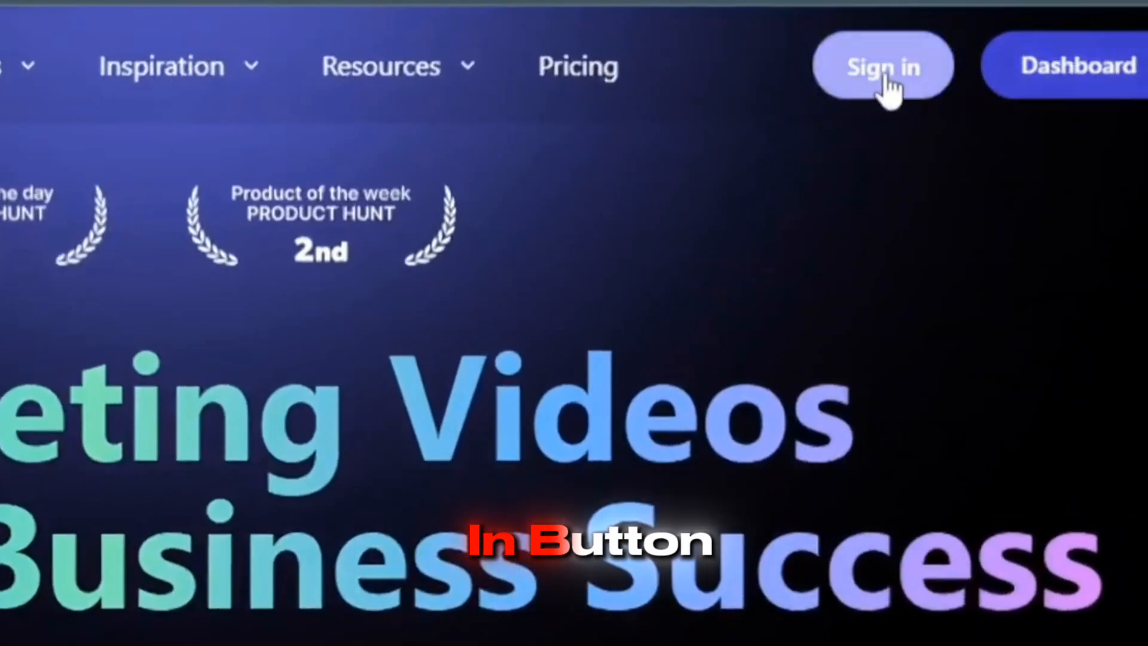
pyautogui.click(1093, 72)
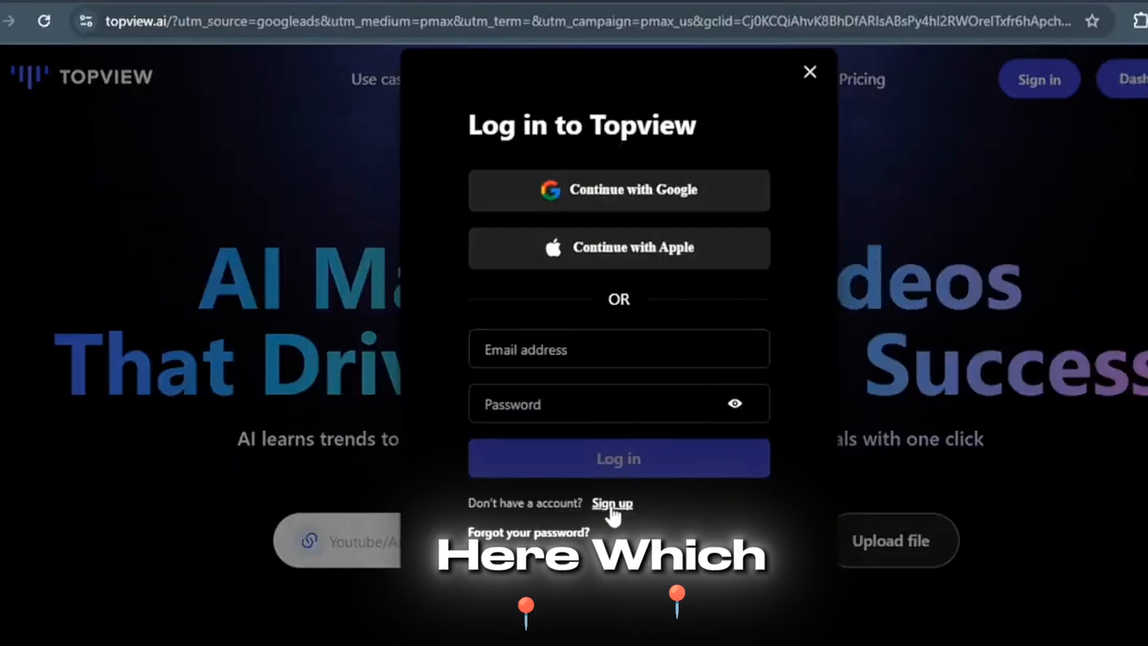
pyautogui.click(612, 505)
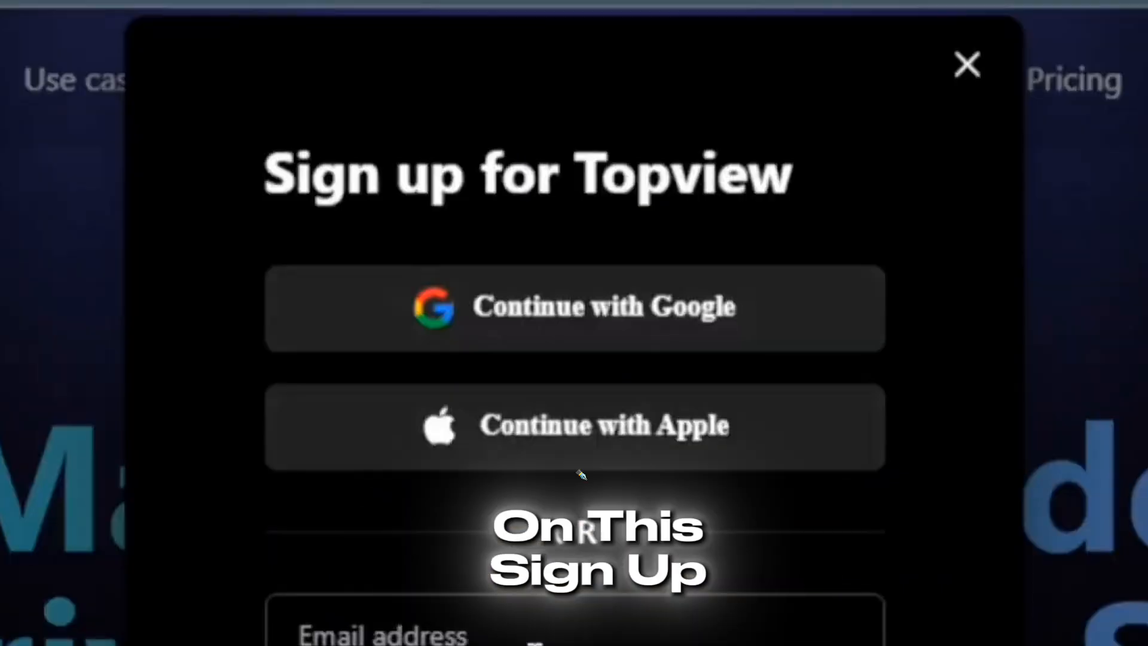
pyautogui.click(598, 360)
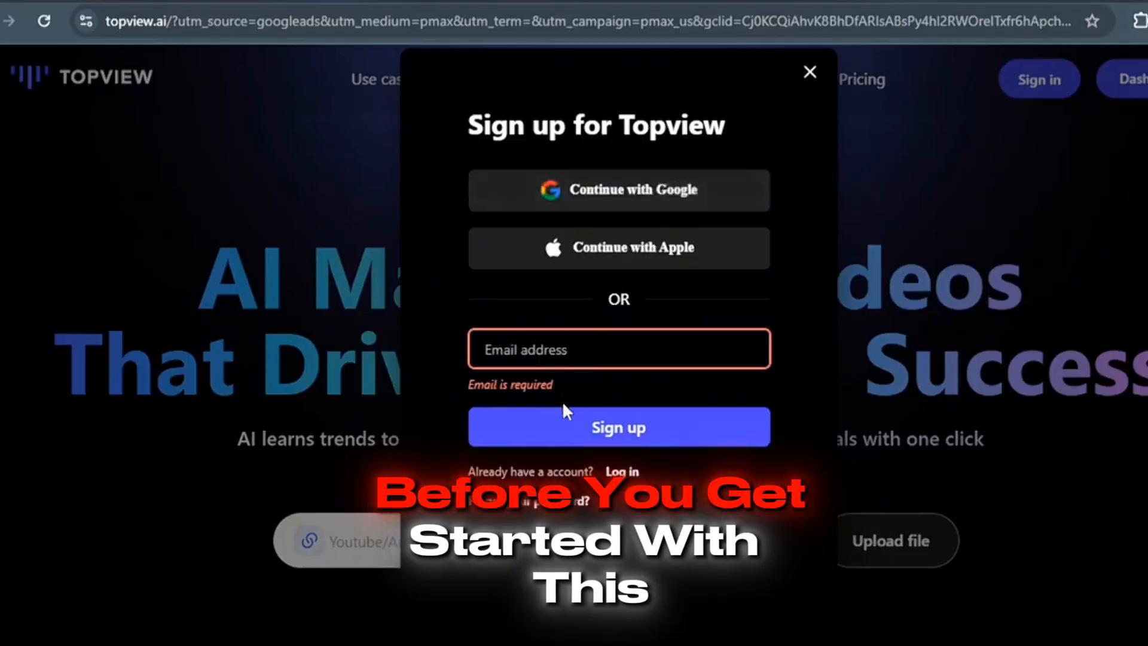
pyautogui.click(622, 427)
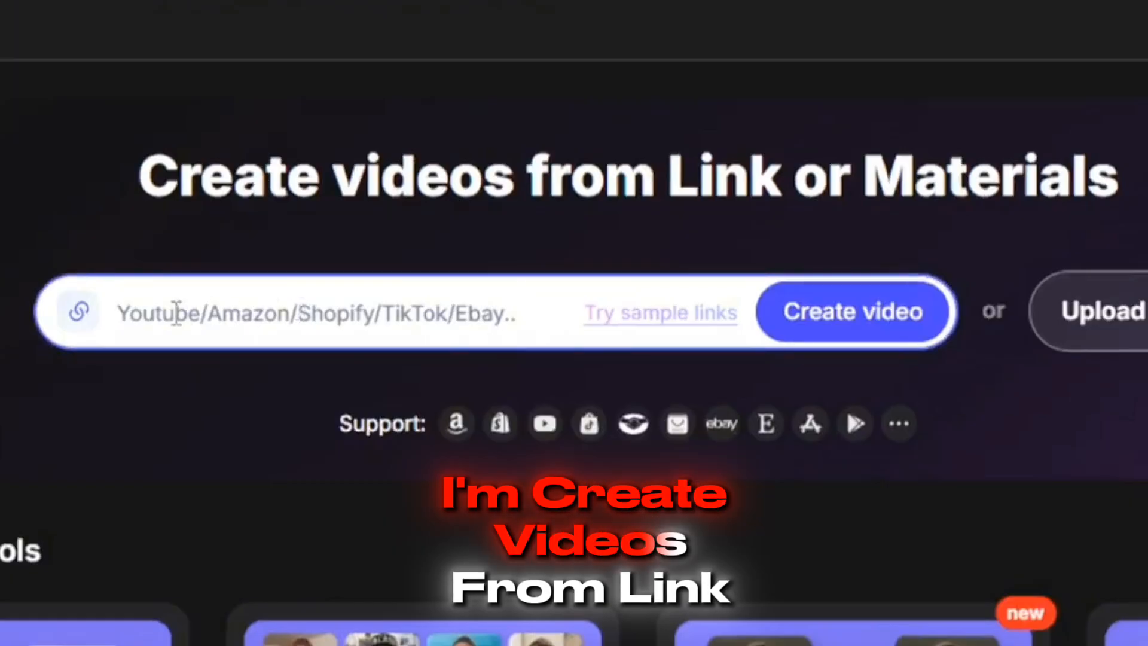
# Step: Open the Product Avatar tool from the AI Creation Tools on the dashboard
pyautogui.click(373, 192)
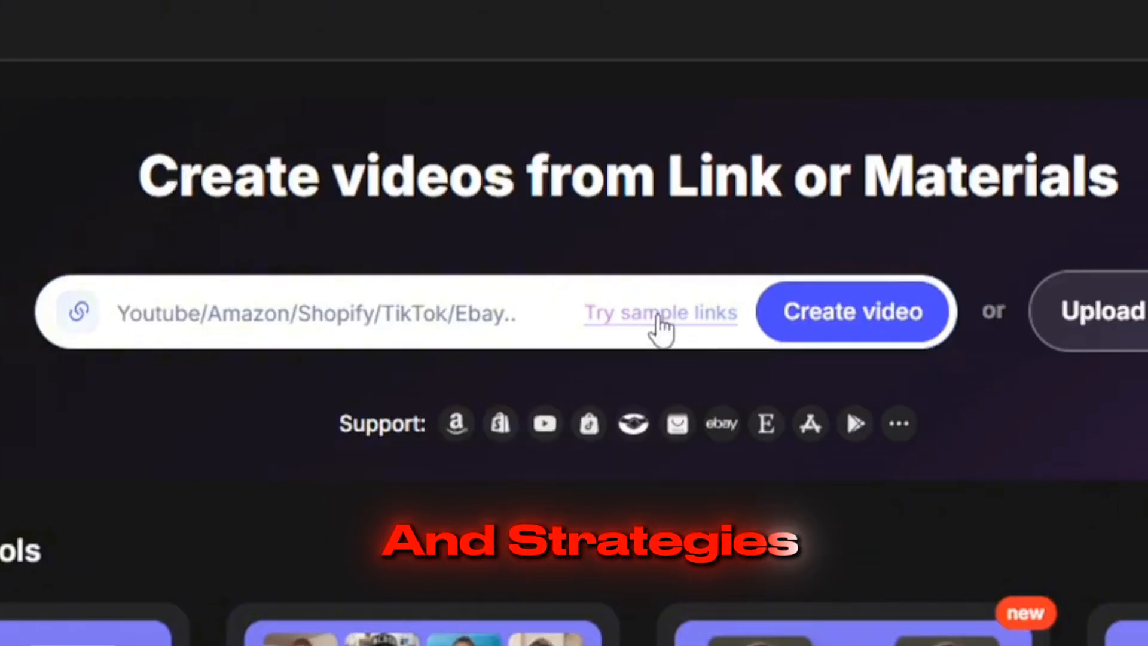
pyautogui.click(208, 313)
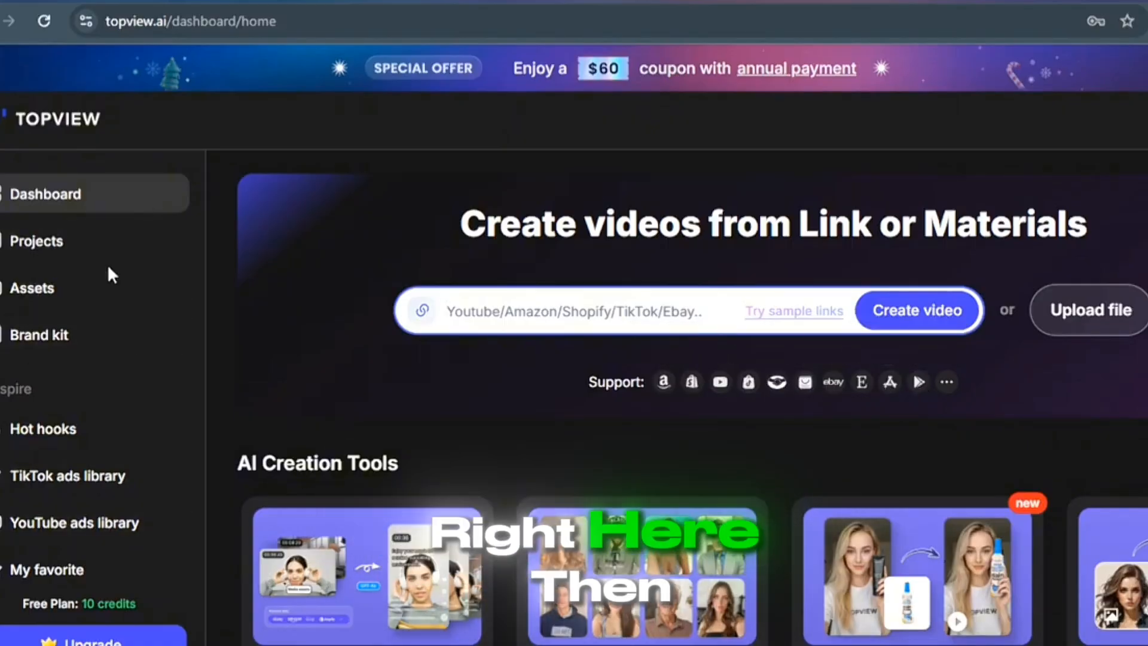
pyautogui.scroll(-2, 981, 526)
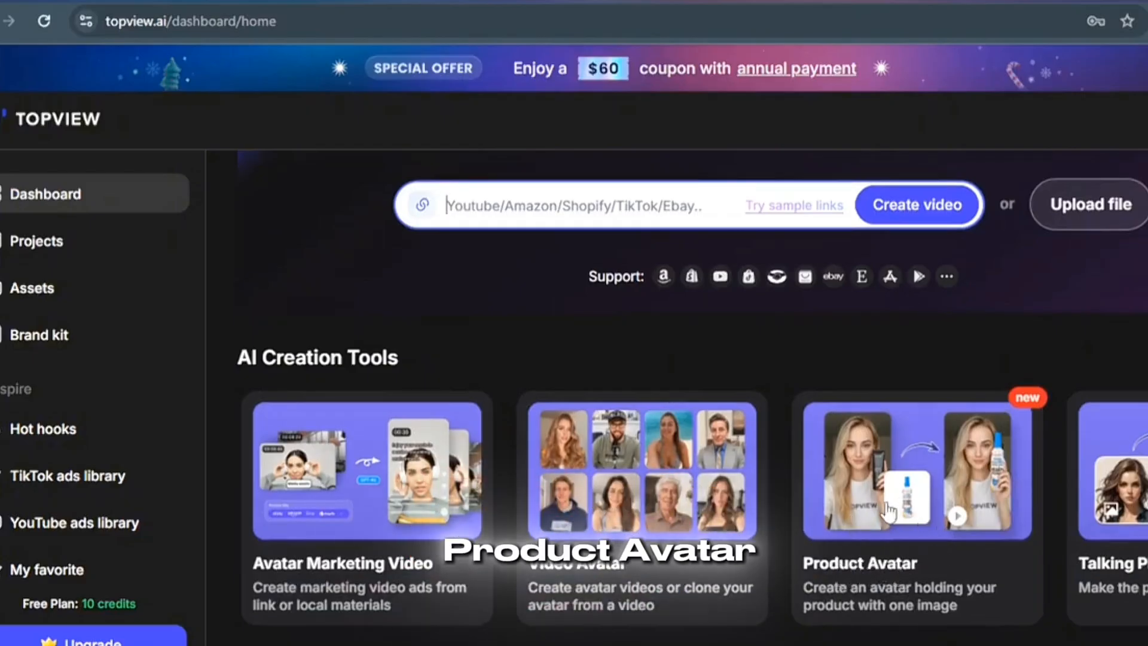
pyautogui.click(871, 562)
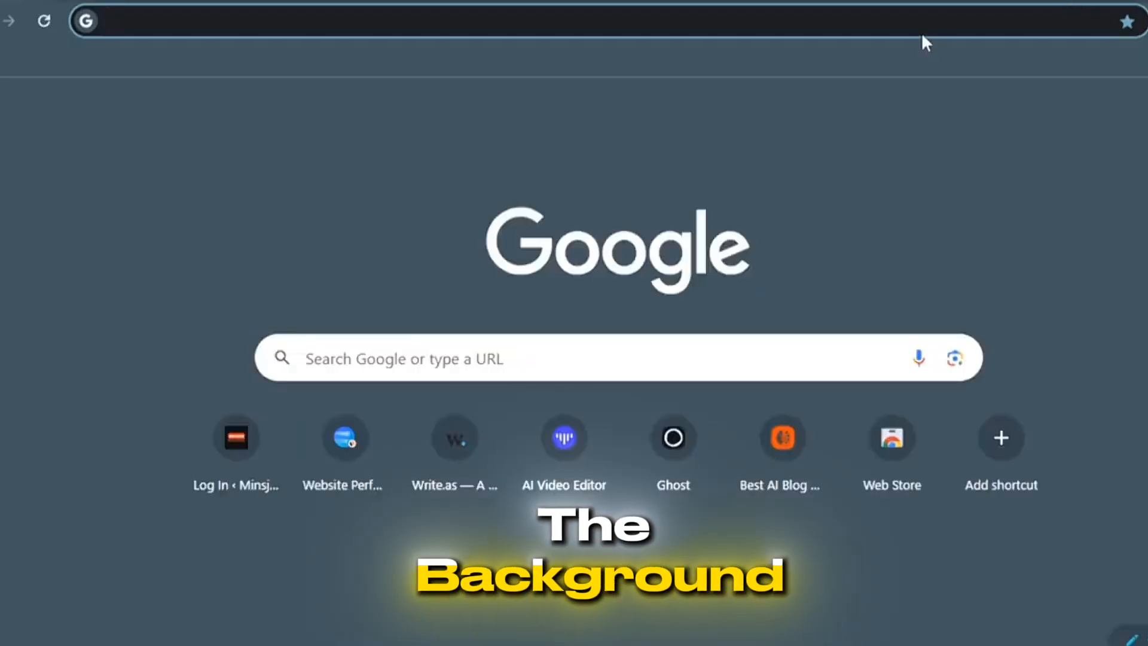
# Step: Search the web for "remove bg" and open the remove.bg image upload page
pyautogui.write('remove bg')
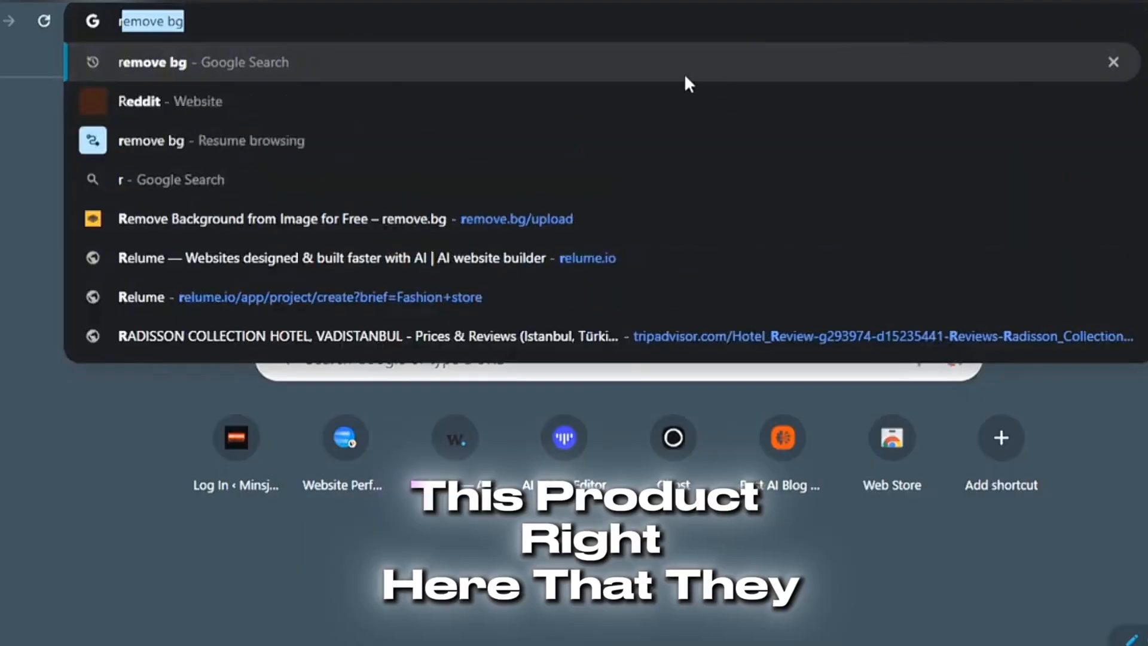
pyautogui.press('Return')
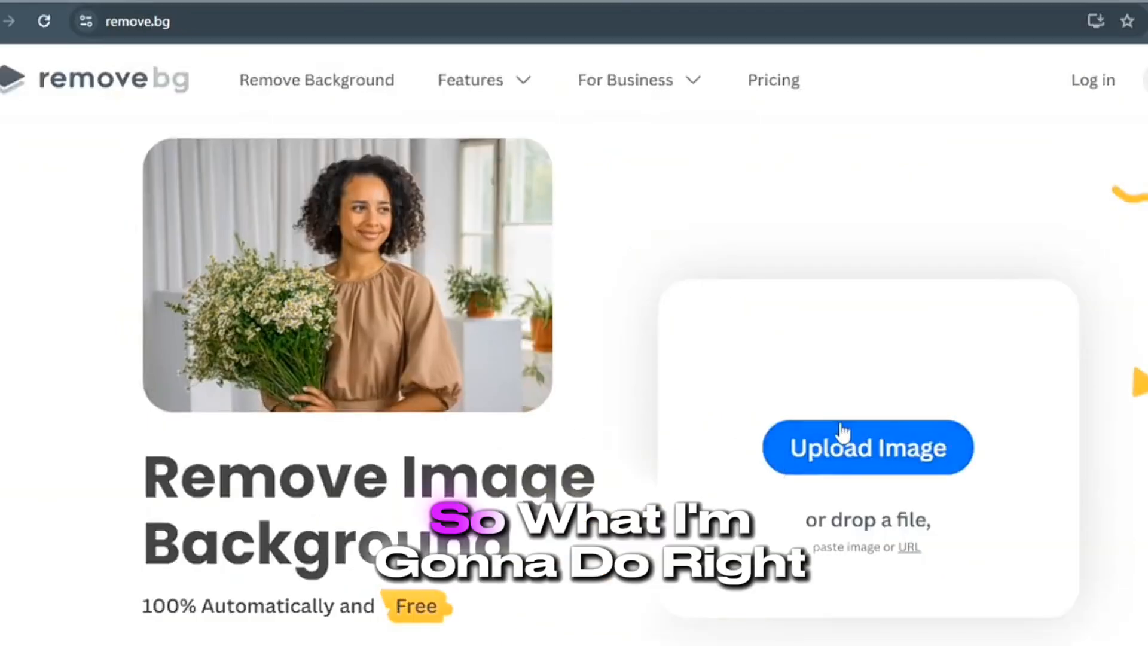
pyautogui.click(841, 448)
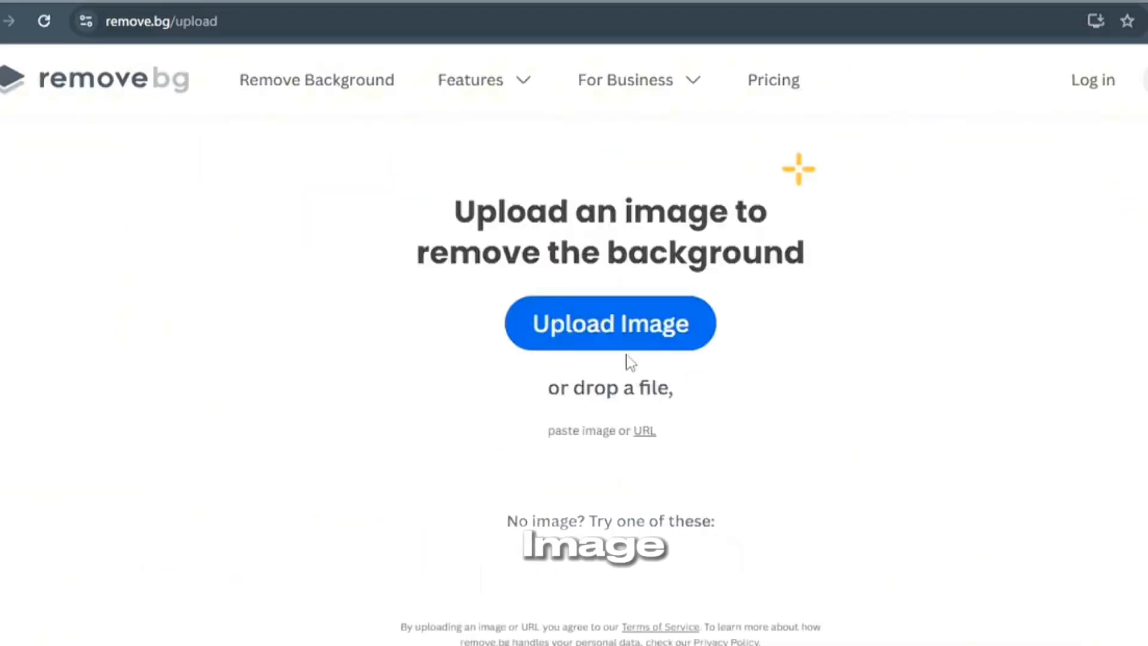
# Step: Upload the dark mug photo 3463cd58-af28-4aca-9e4b-b945632ae52c to remove its background and download the standard-resolution cutout
pyautogui.click(629, 325)
pyautogui.click(185, 173)
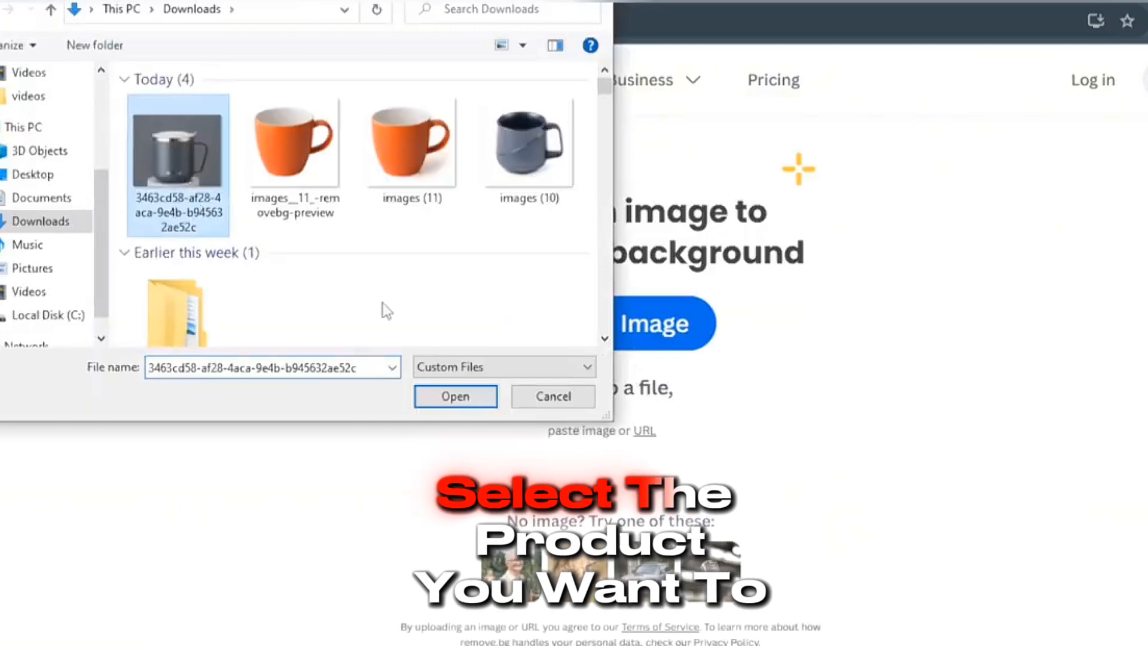
pyautogui.click(455, 396)
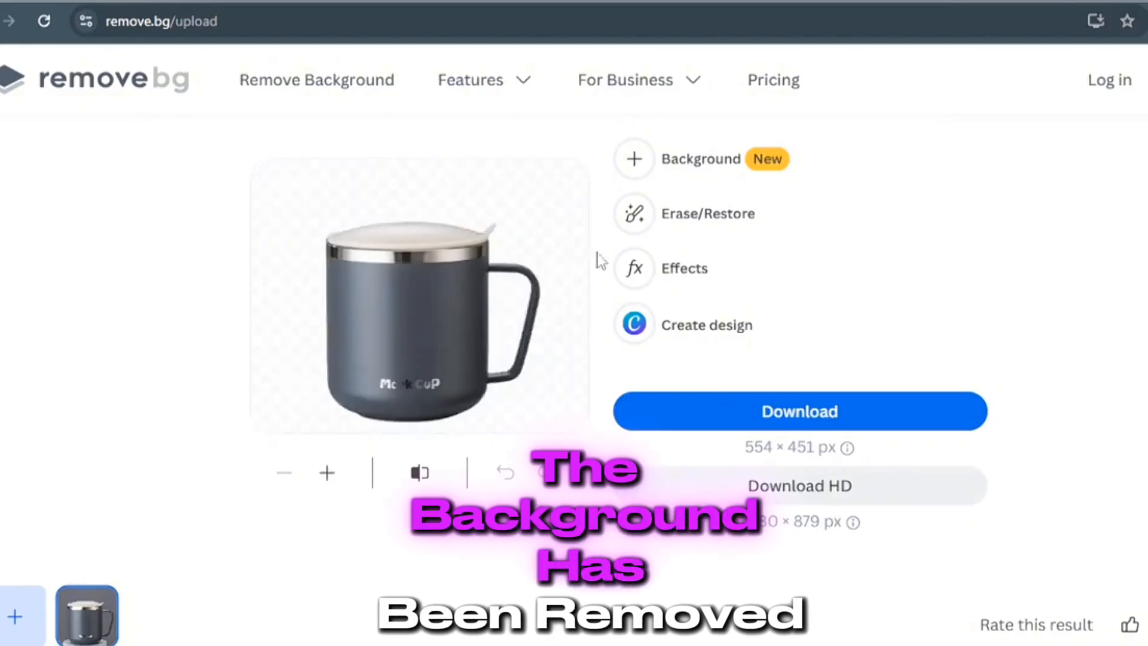
pyautogui.click(802, 418)
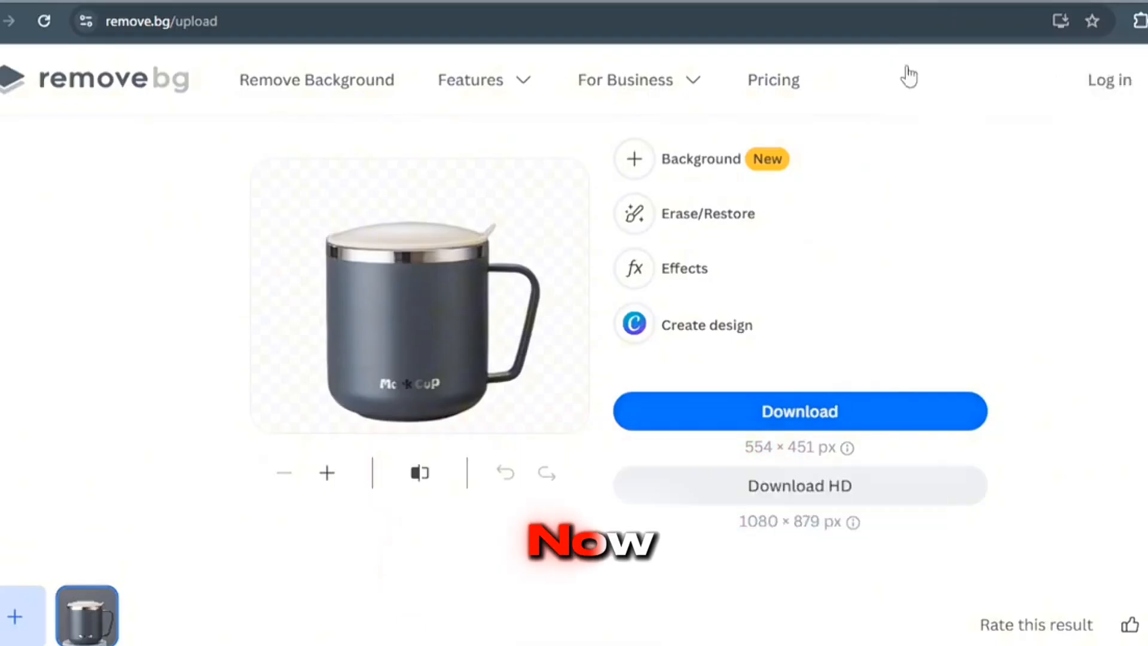
# Step: Switch back to Topview and select the non-premium avatar of the woman in a light grey T-shirt holding a dark box
pyautogui.click(772, 2)
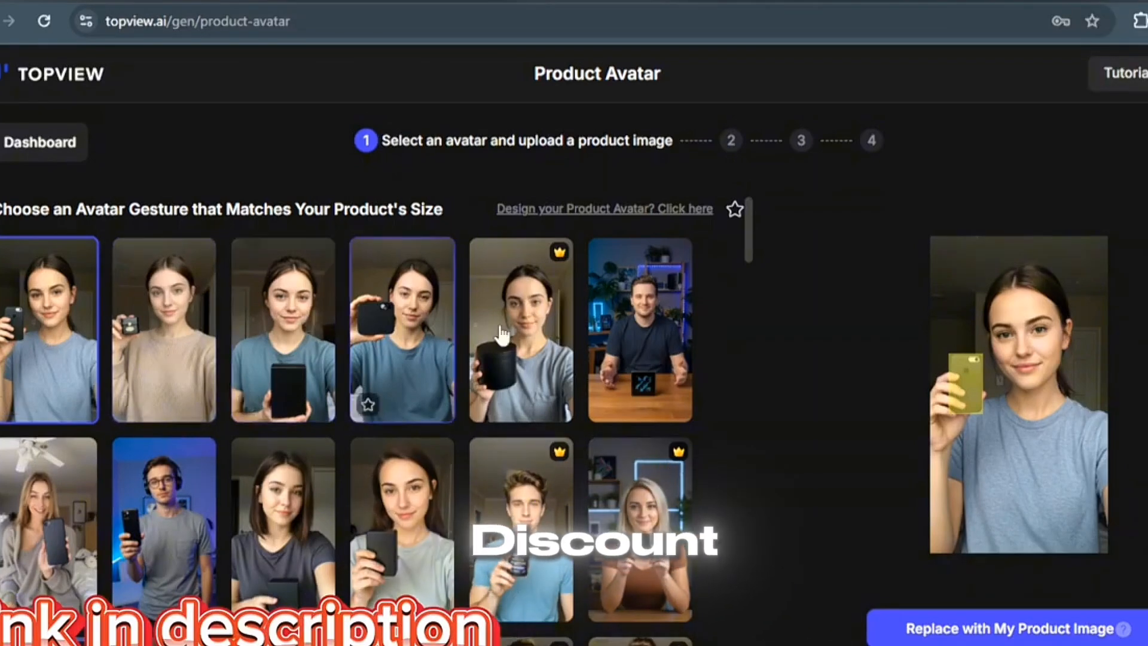
pyautogui.scroll(-10, 326, 466)
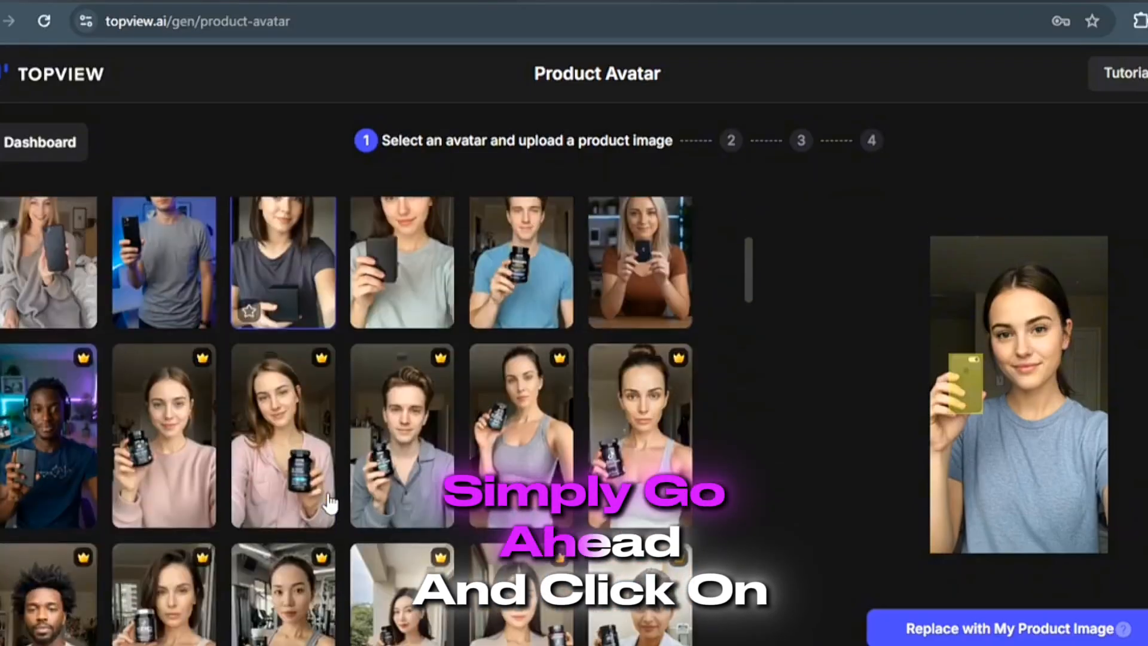
pyautogui.scroll(10, 331, 502)
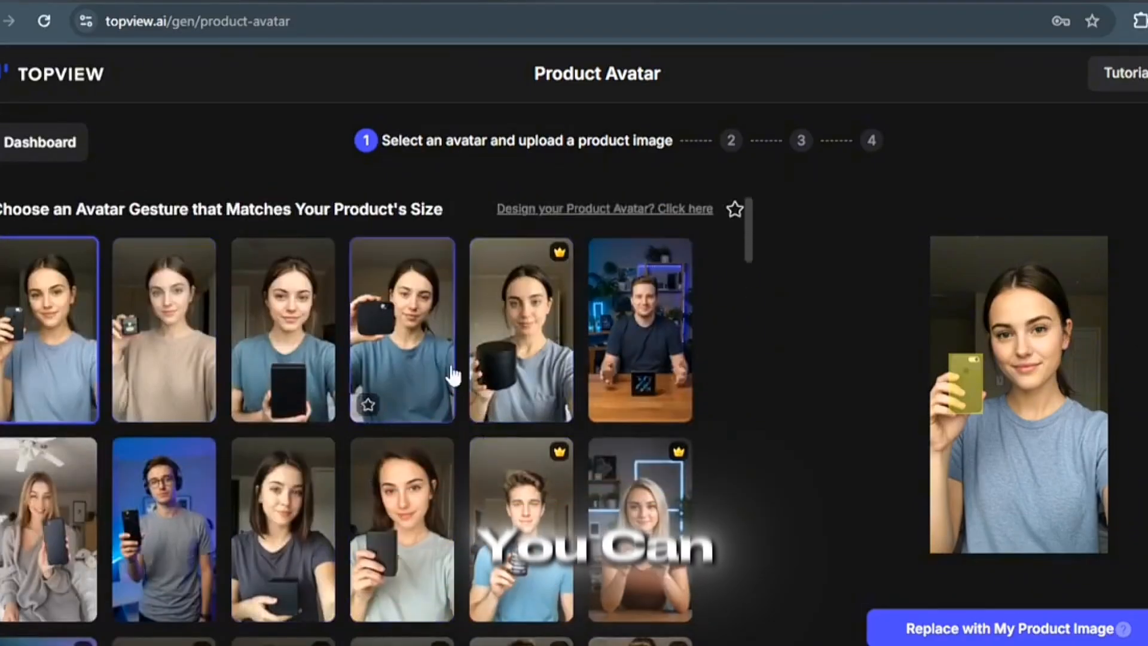
pyautogui.scroll(-4, 569, 568)
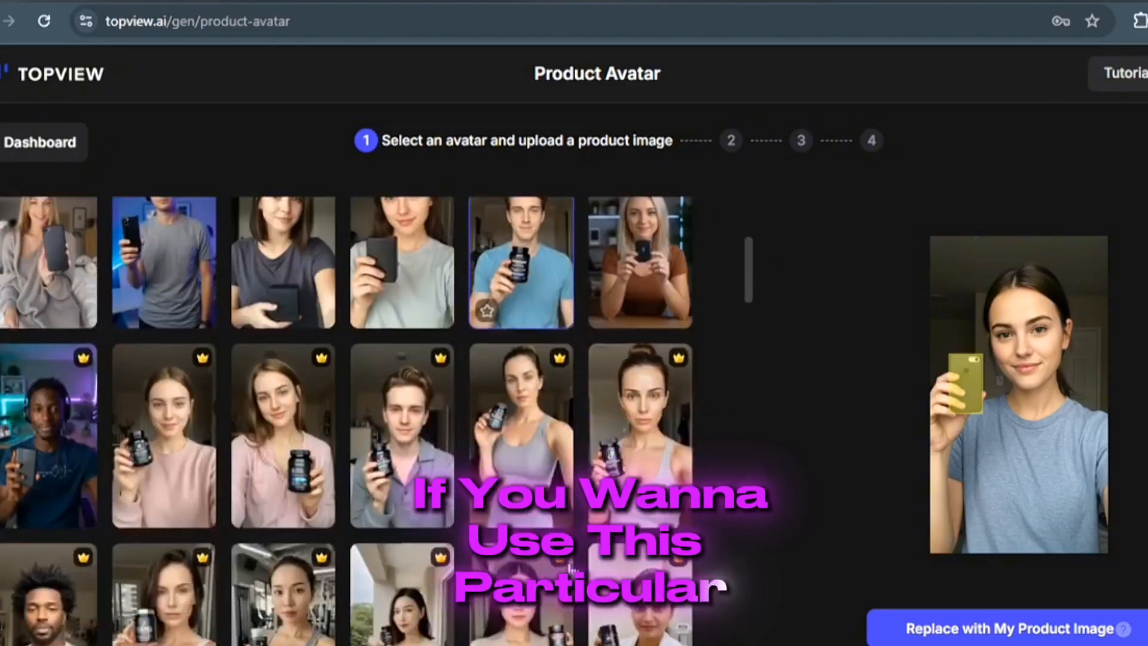
pyautogui.scroll(-10, 545, 490)
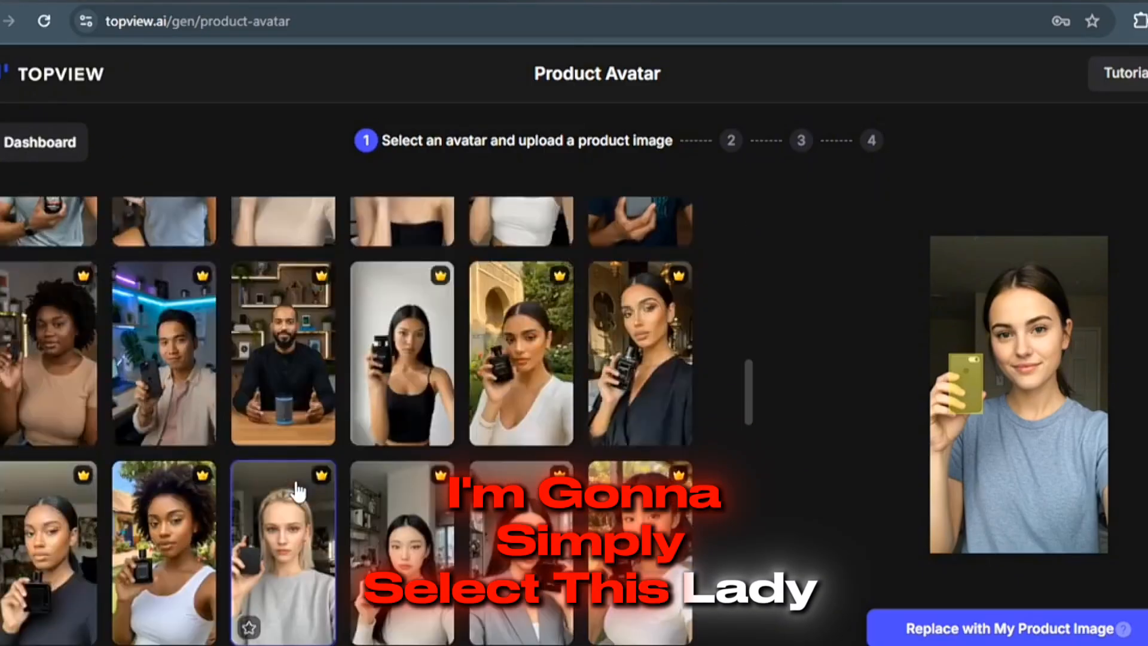
pyautogui.scroll(10, 387, 478)
pyautogui.click(387, 479)
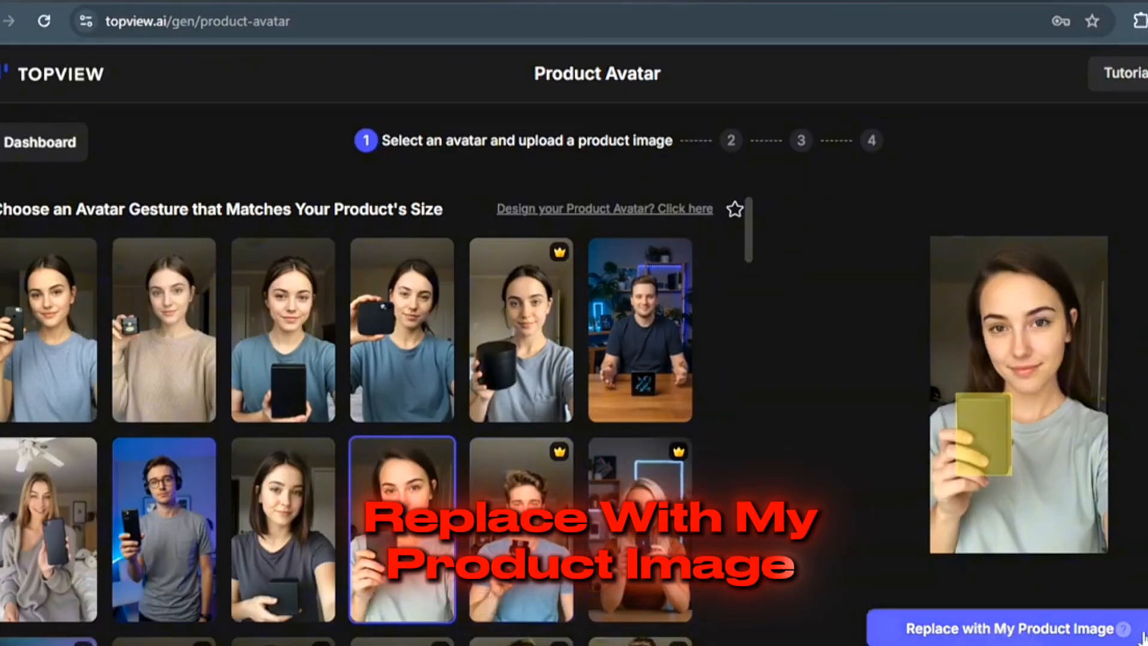
# Step: Replace the avatar's product with the background-free mug image 3463cd58-af28-4aca-9e4b-b945632ae52c-removebg-preview from Downloads
pyautogui.click(1141, 636)
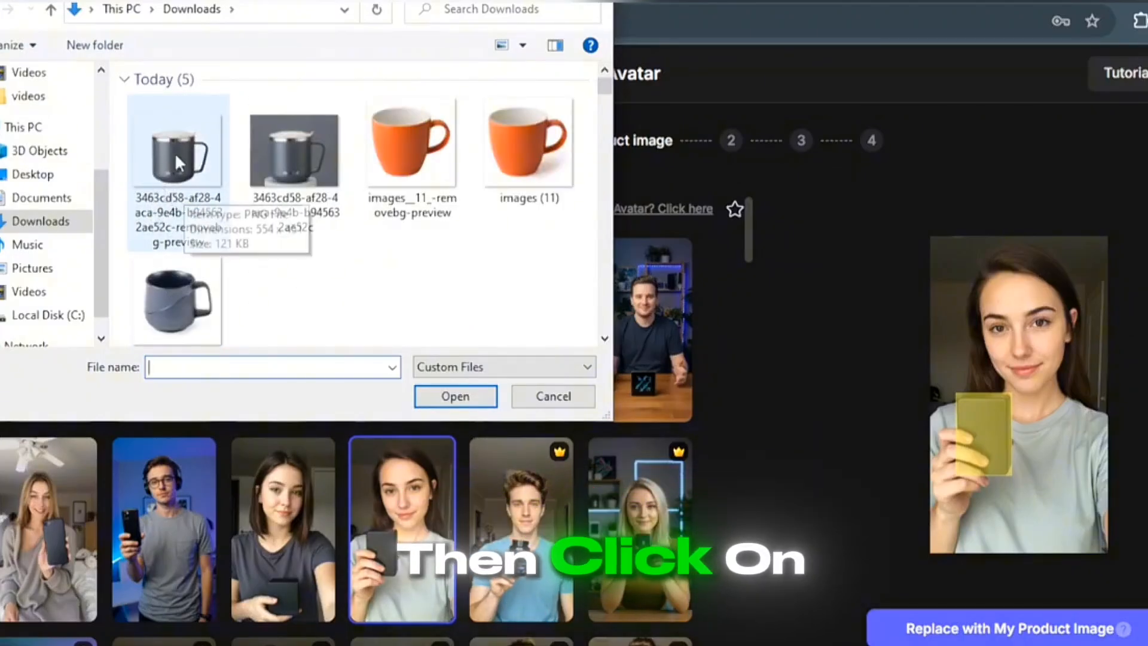
pyautogui.click(190, 164)
pyautogui.click(449, 397)
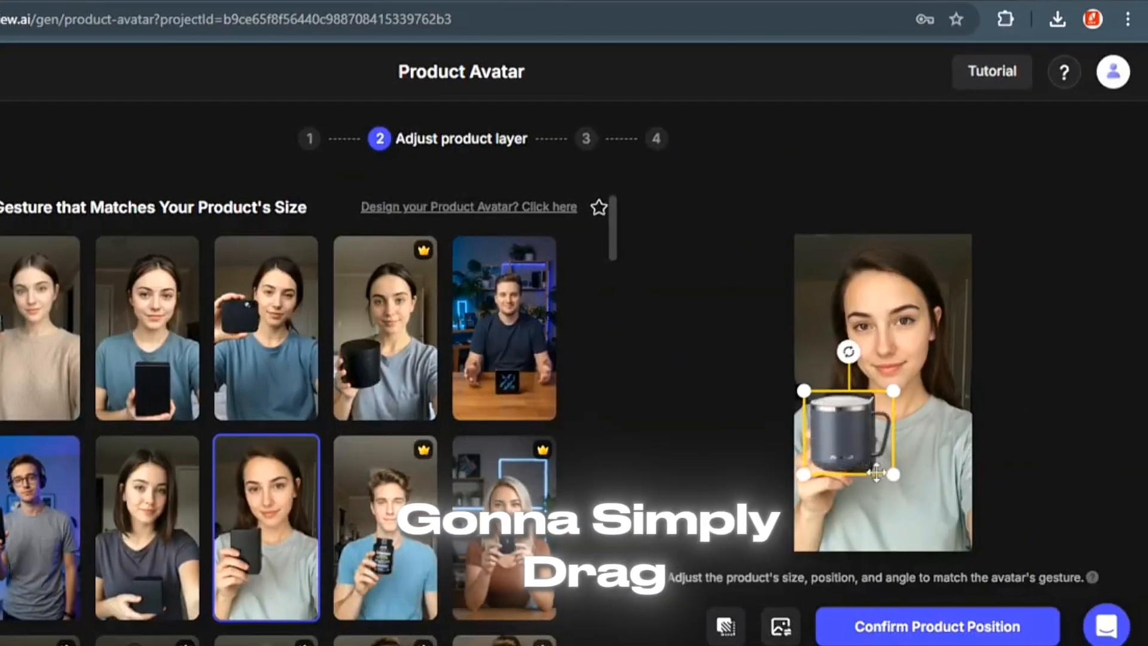
# Step: Position the mug over the dark box in the avatar's hand and confirm the product position
pyautogui.moveTo(877, 473)
pyautogui.mouseDown()
pyautogui.moveTo(897, 484)
pyautogui.moveTo(883, 461)
pyautogui.mouseUp()
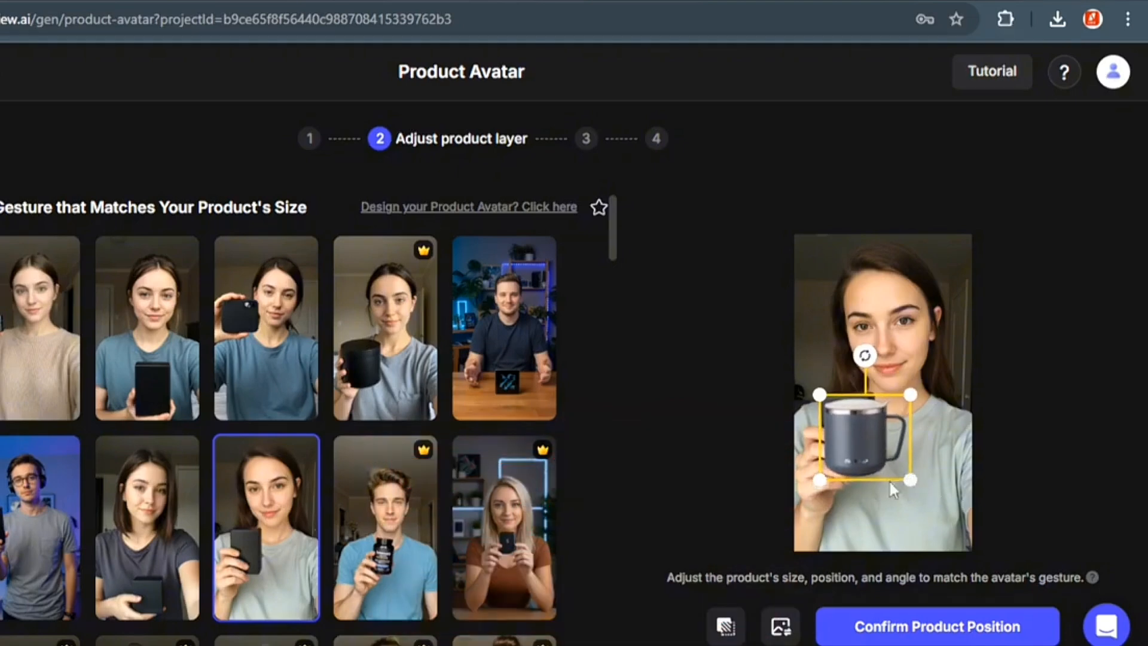
pyautogui.moveTo(866, 450); pyautogui.dragTo(860, 472)
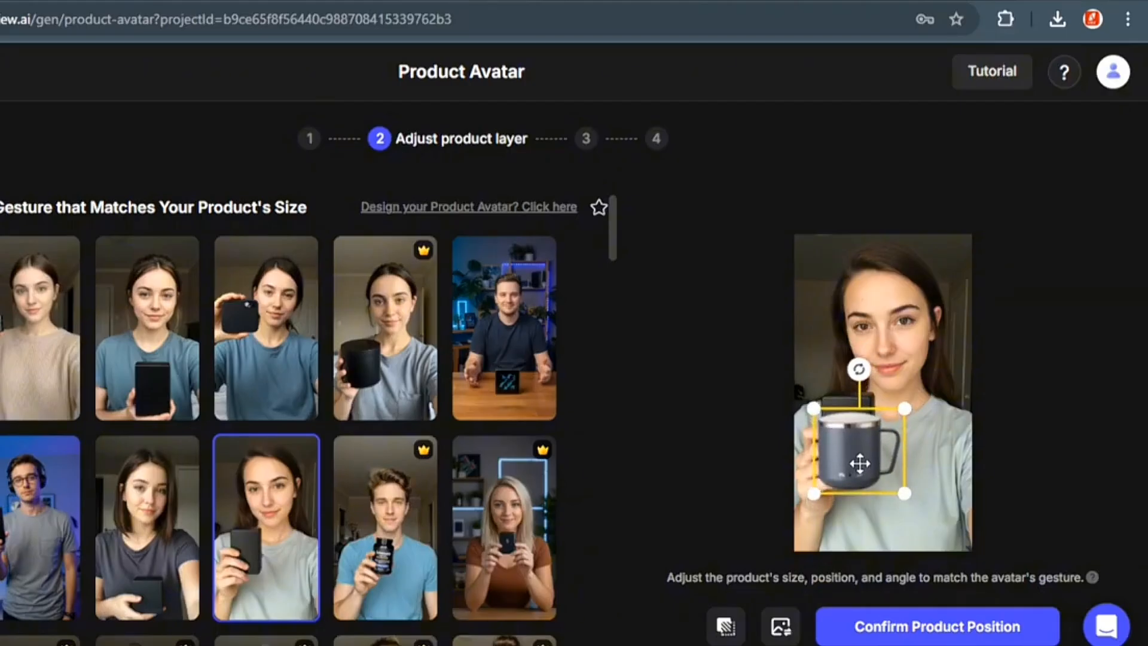
pyautogui.moveTo(860, 463); pyautogui.dragTo(864, 473)
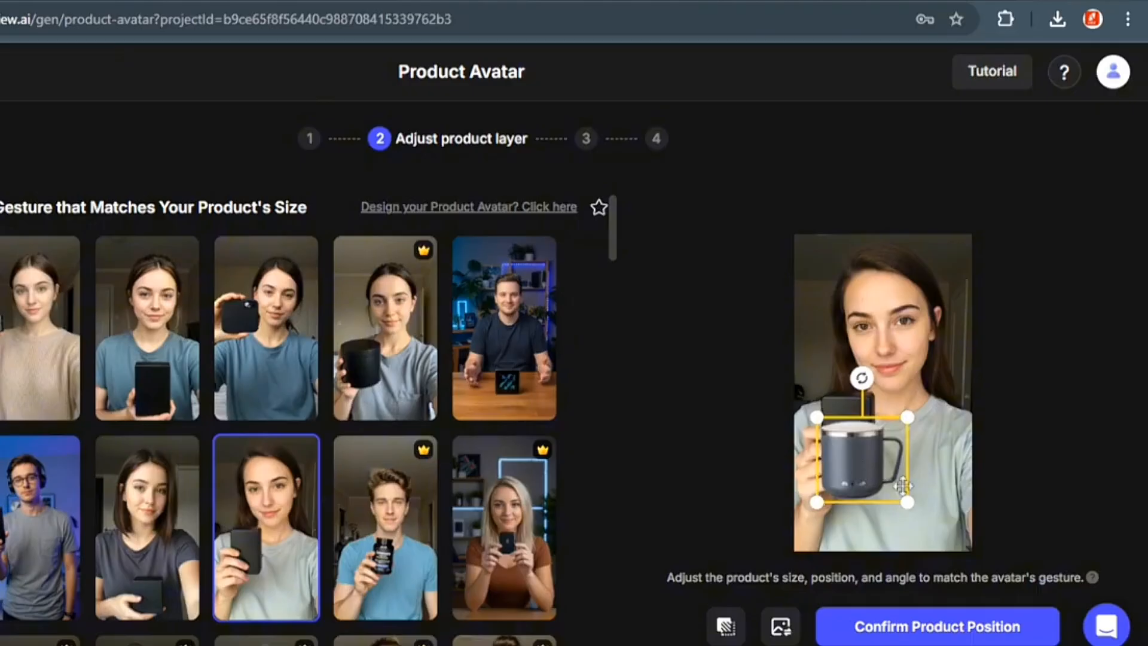
pyautogui.click(909, 626)
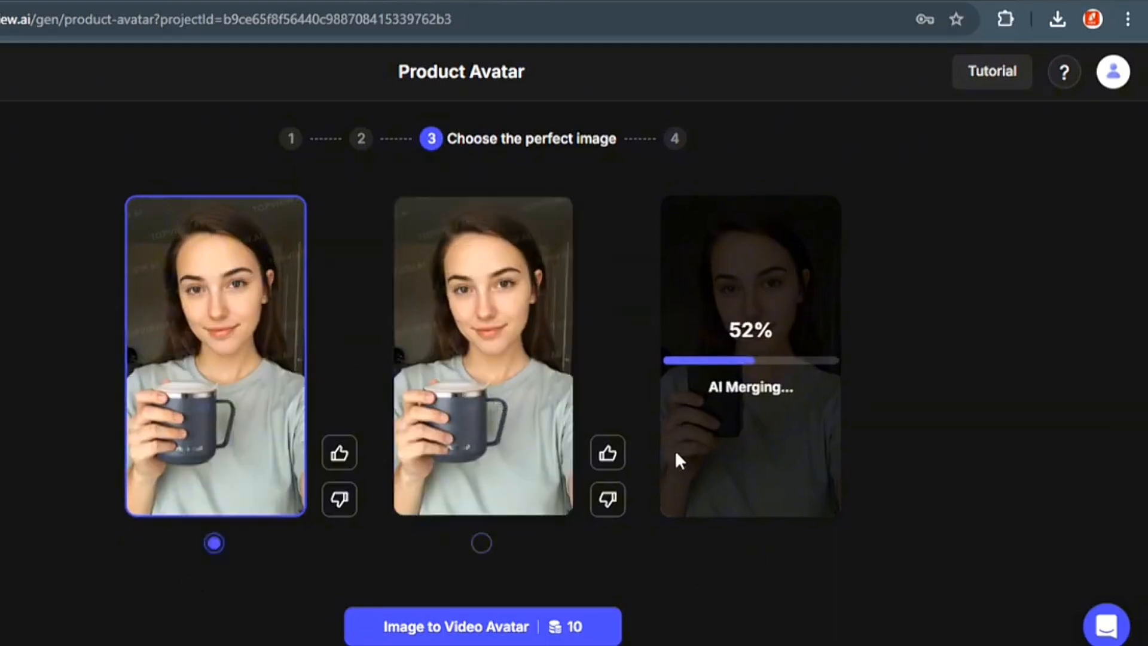
# Step: Compare the three merged images, choose the first one and generate a video avatar from it
pyautogui.click(442, 446)
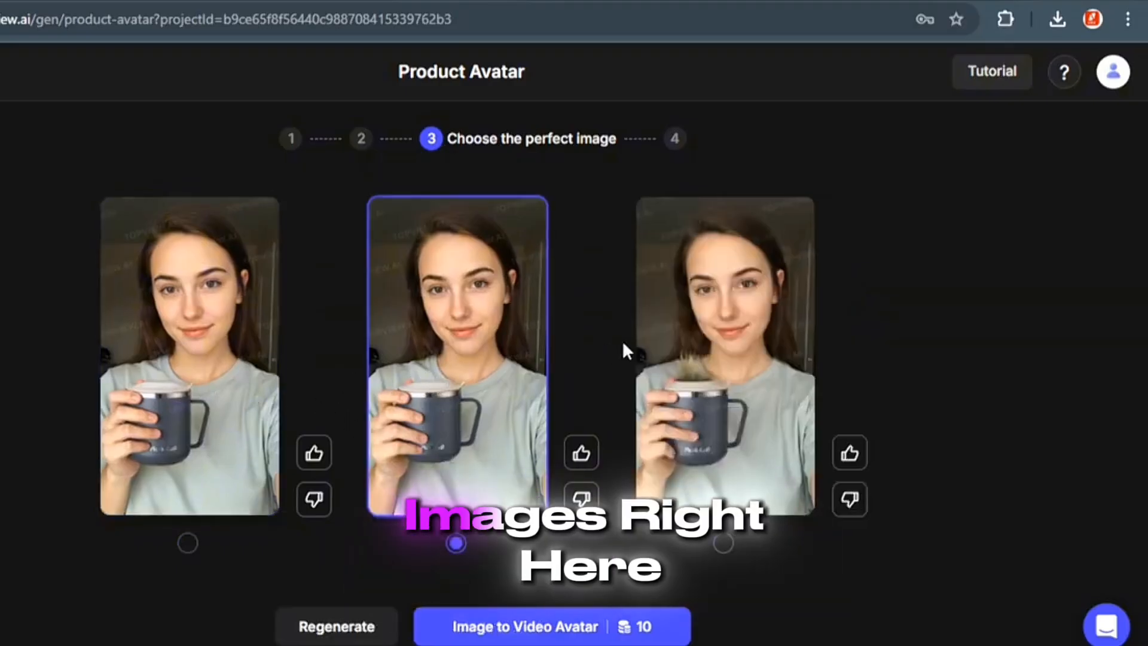
pyautogui.click(763, 375)
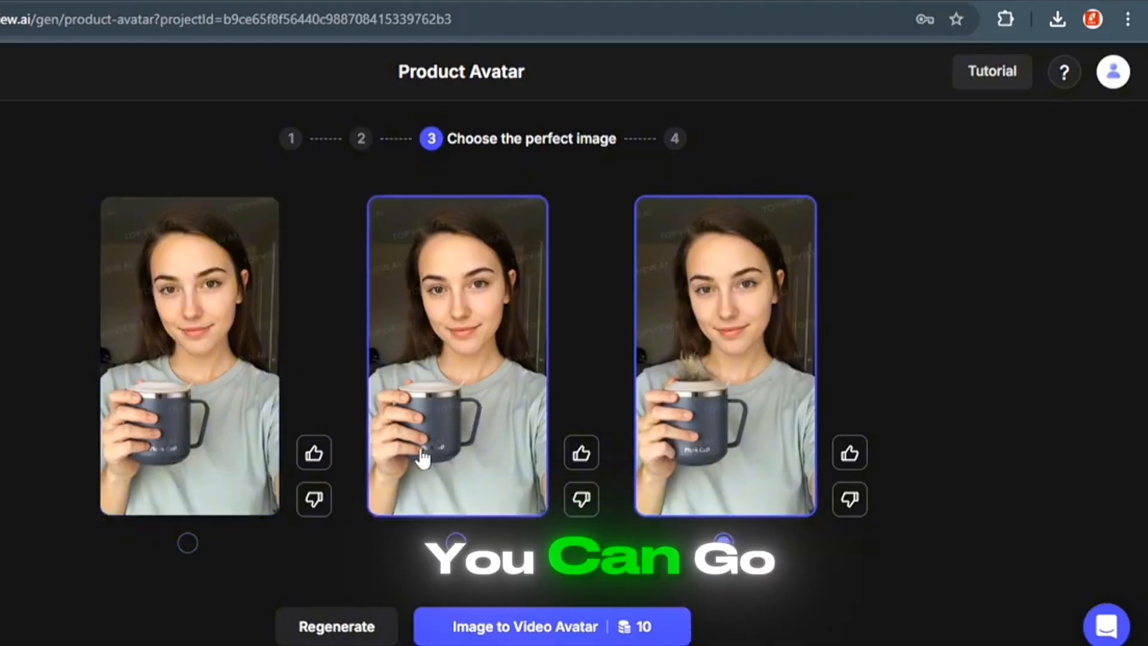
pyautogui.click(240, 411)
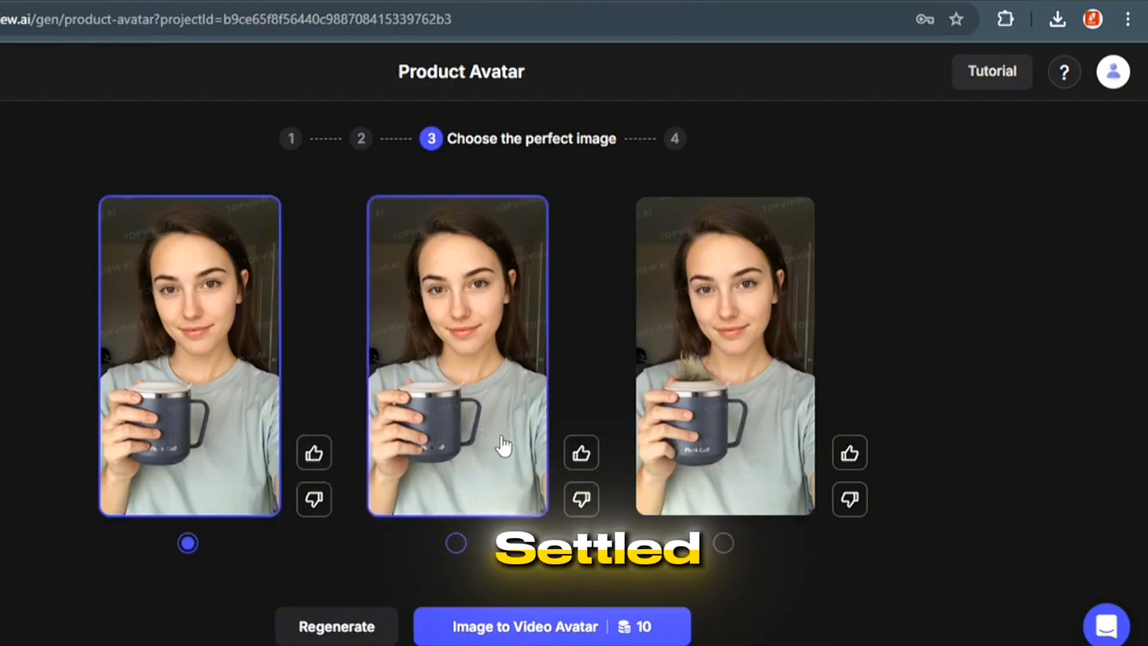
pyautogui.click(520, 439)
pyautogui.click(664, 412)
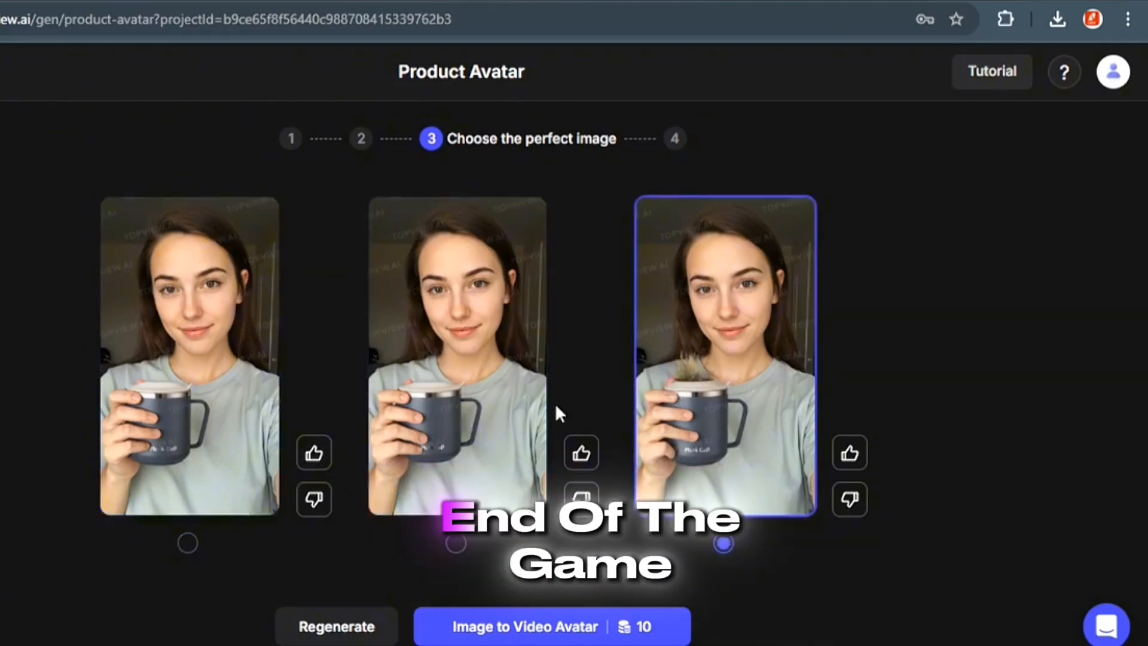
pyautogui.click(235, 450)
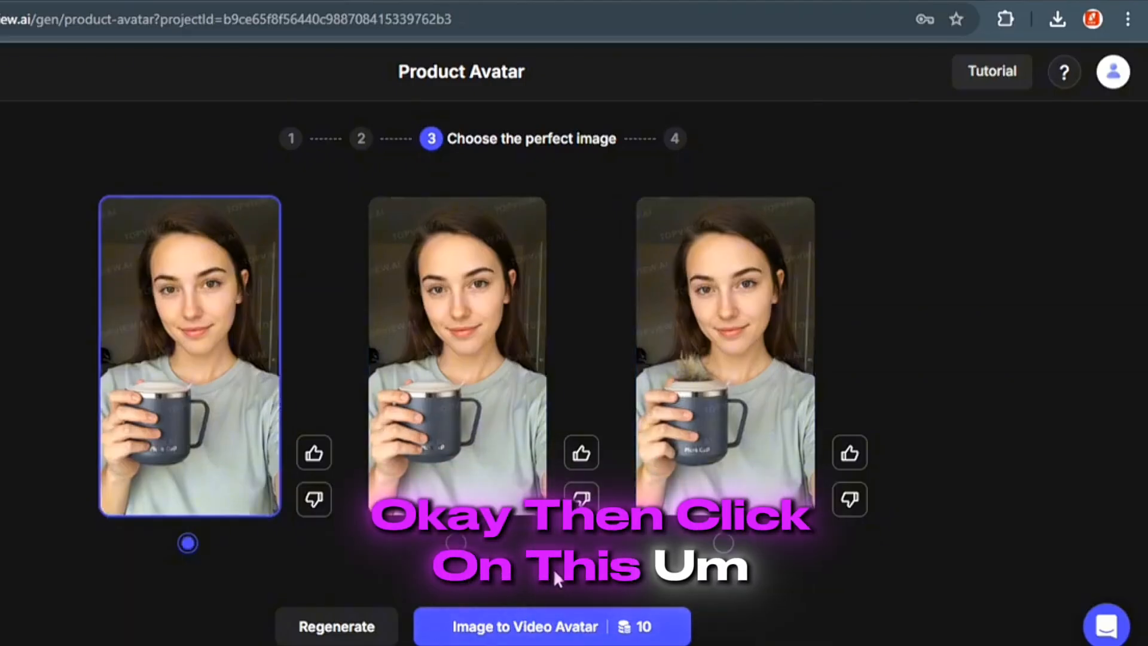
pyautogui.click(528, 628)
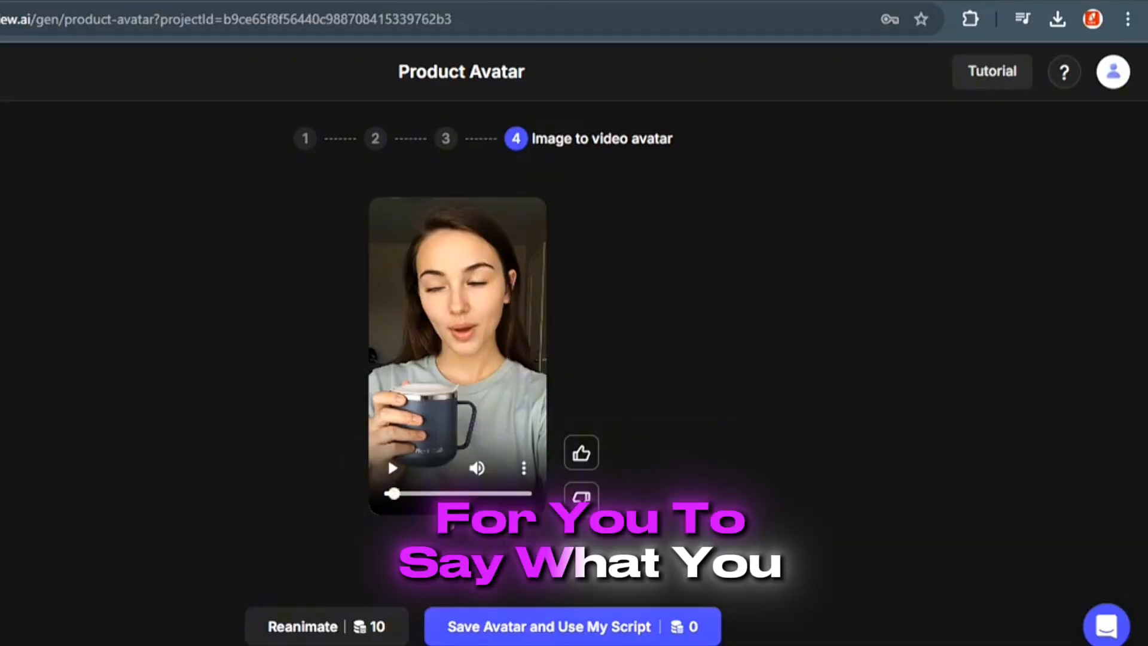
# Step: Play the generated avatar preview, then open the Video Avatar tool and paste the coffee mug script into its text
pyautogui.click(393, 470)
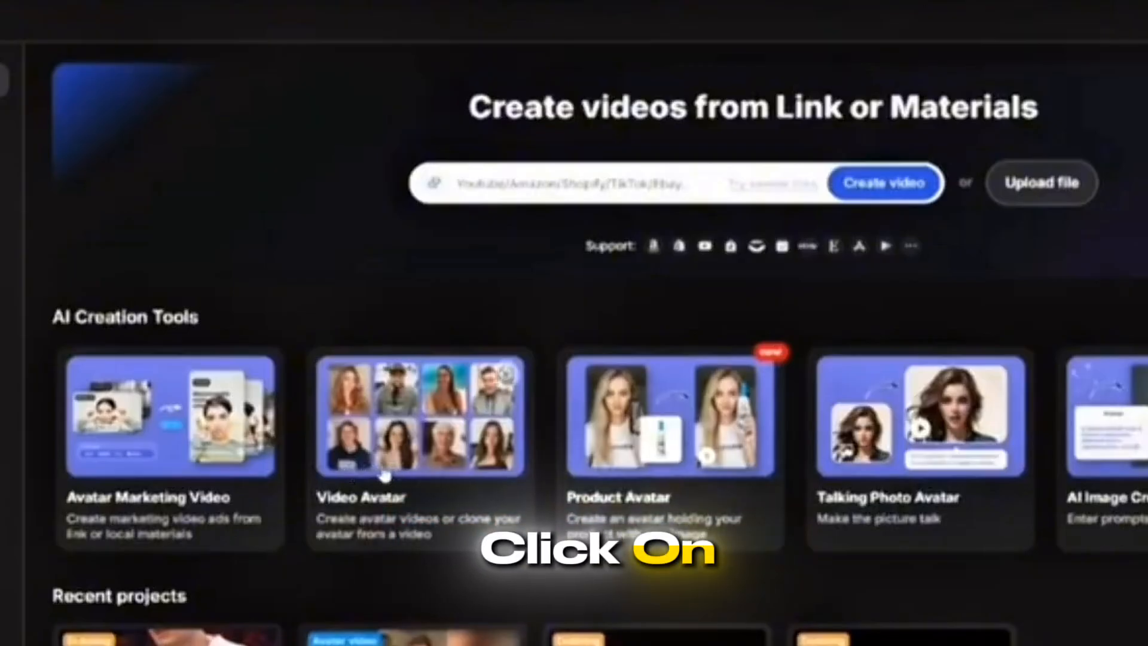
pyautogui.click(384, 476)
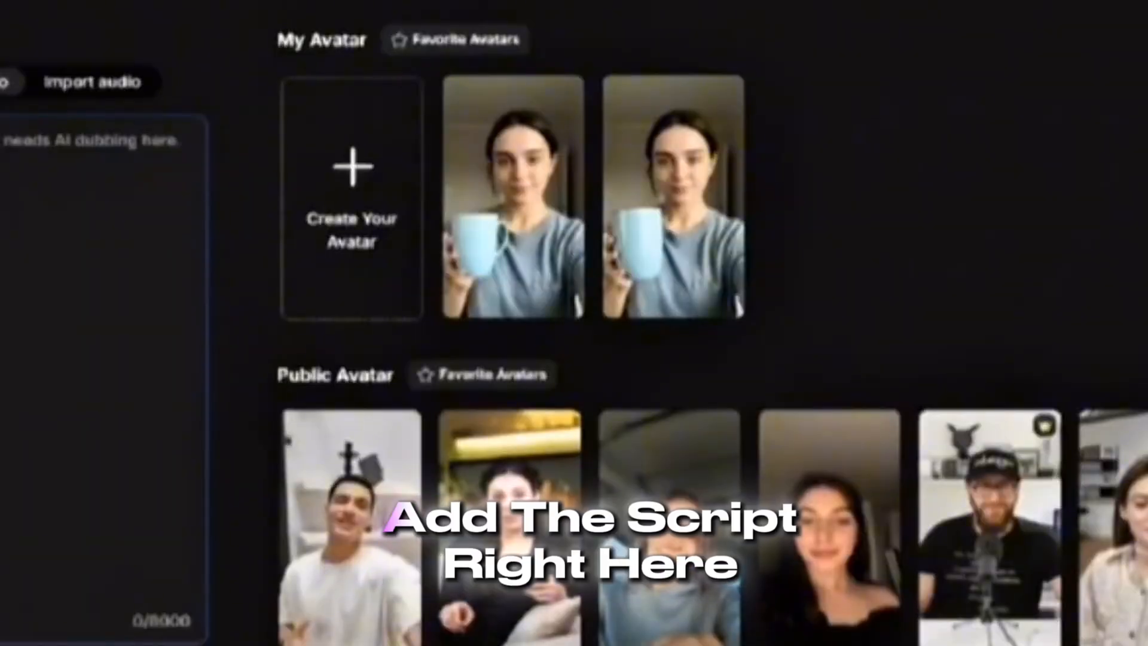
pyautogui.hotkey('ctrl', 'v')
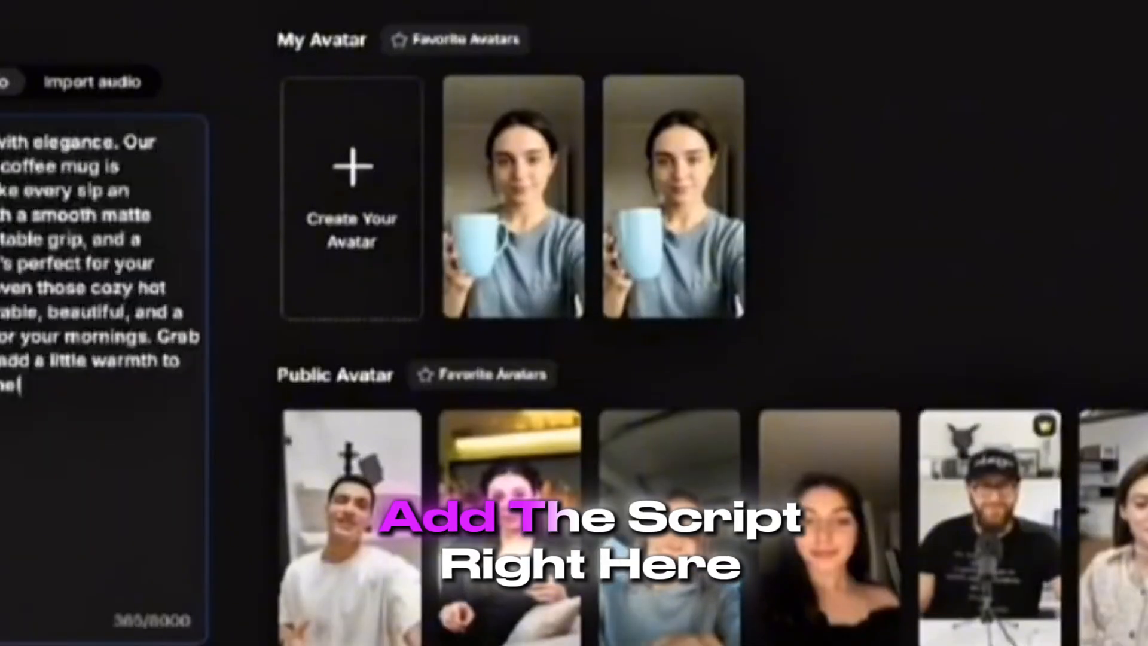